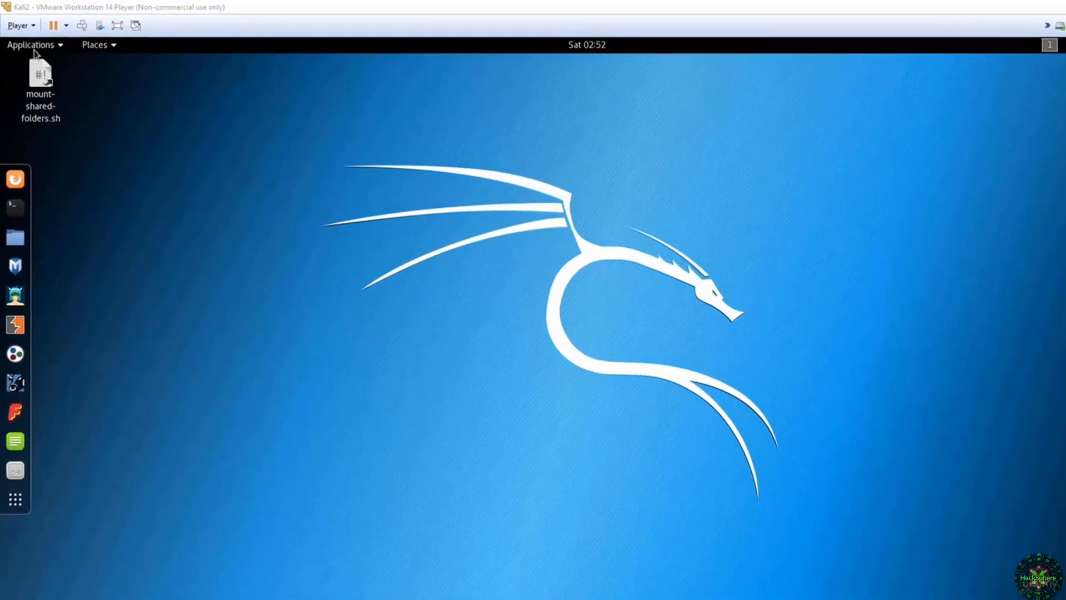
- Launch Maltego from the Social Engineering Tools category of the Kali applications
left_click(35, 50)
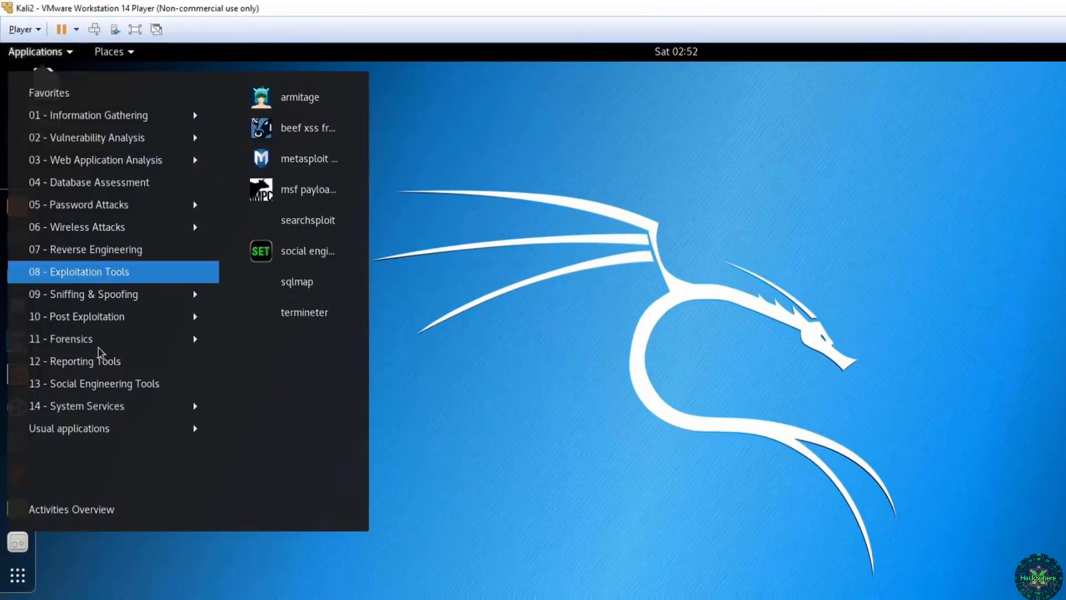
mouse_move(110, 396)
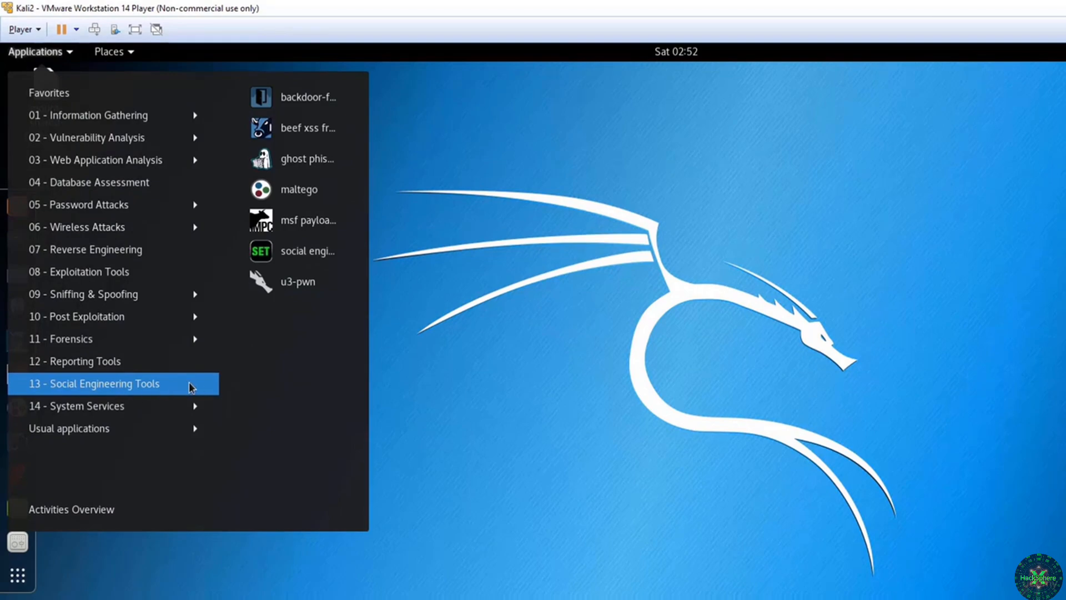
left_click(292, 191)
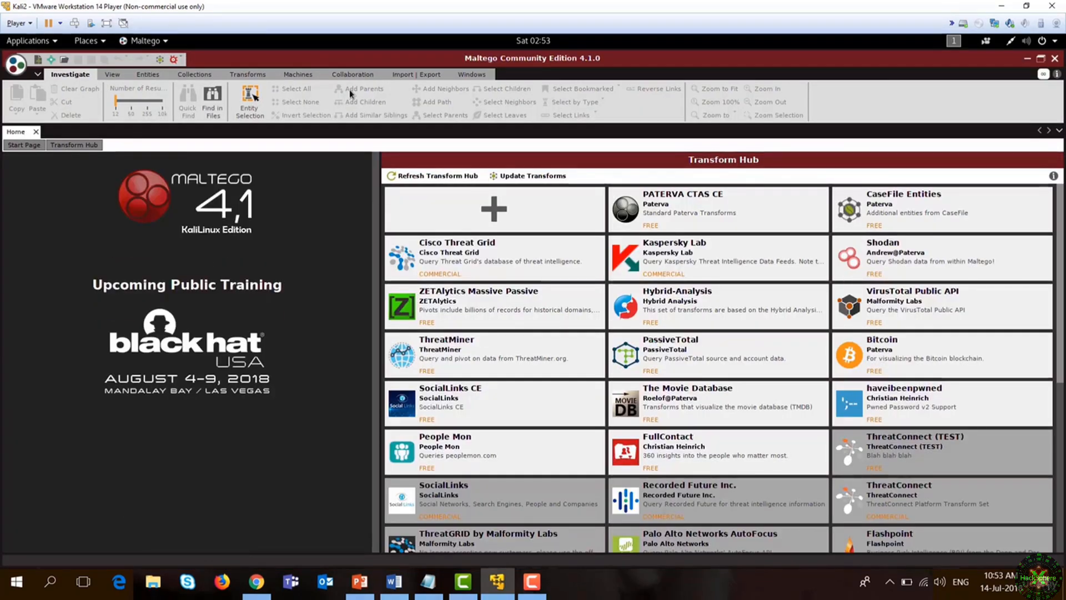
- Install the PATERVA CTAS CE transforms from the Transform Hub and finish the installation wizard
mouse_move(670, 375)
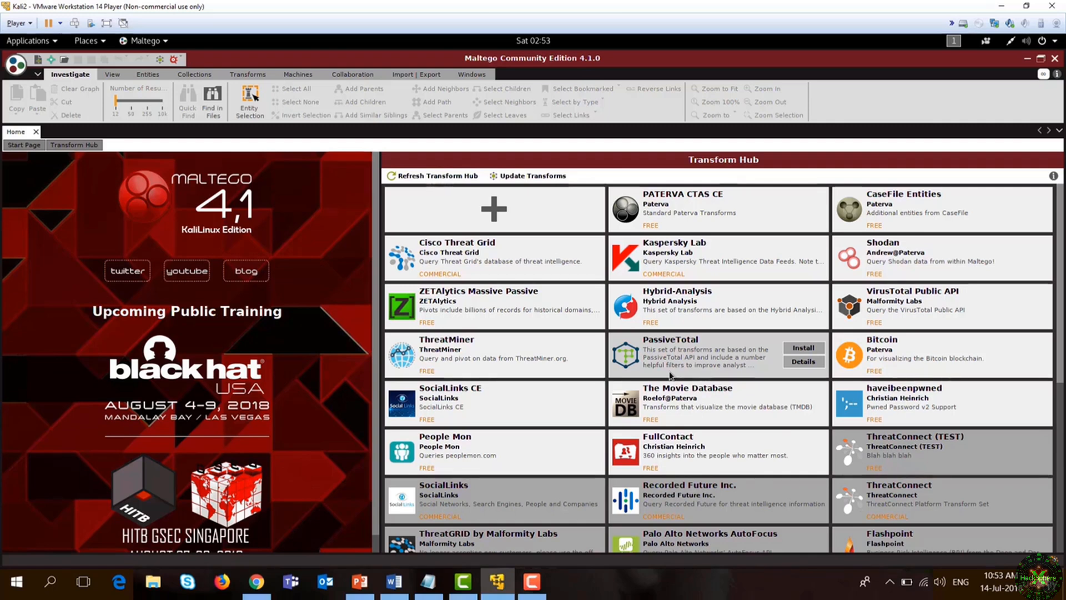
mouse_move(523, 344)
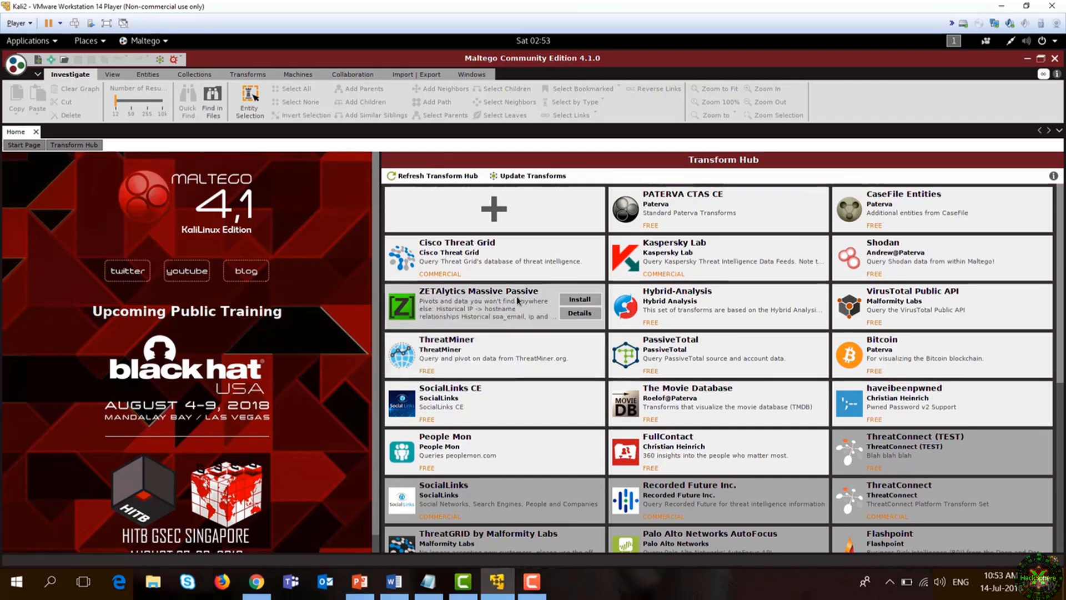
mouse_move(723, 229)
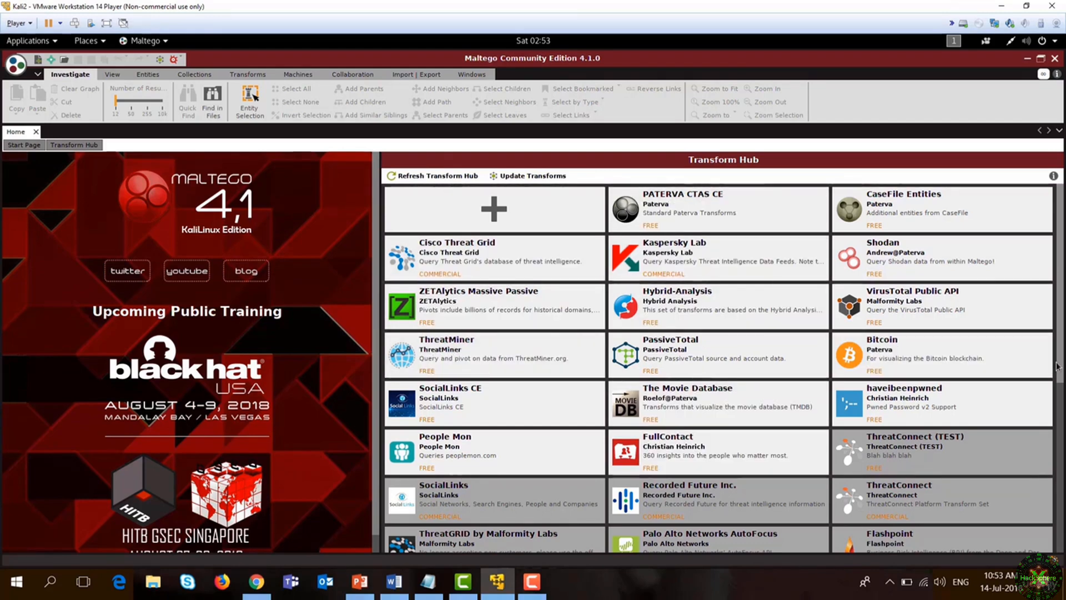
mouse_move(1061, 370)
left_mouse_down()
mouse_move(1065, 478)
mouse_move(1062, 355)
left_mouse_up()
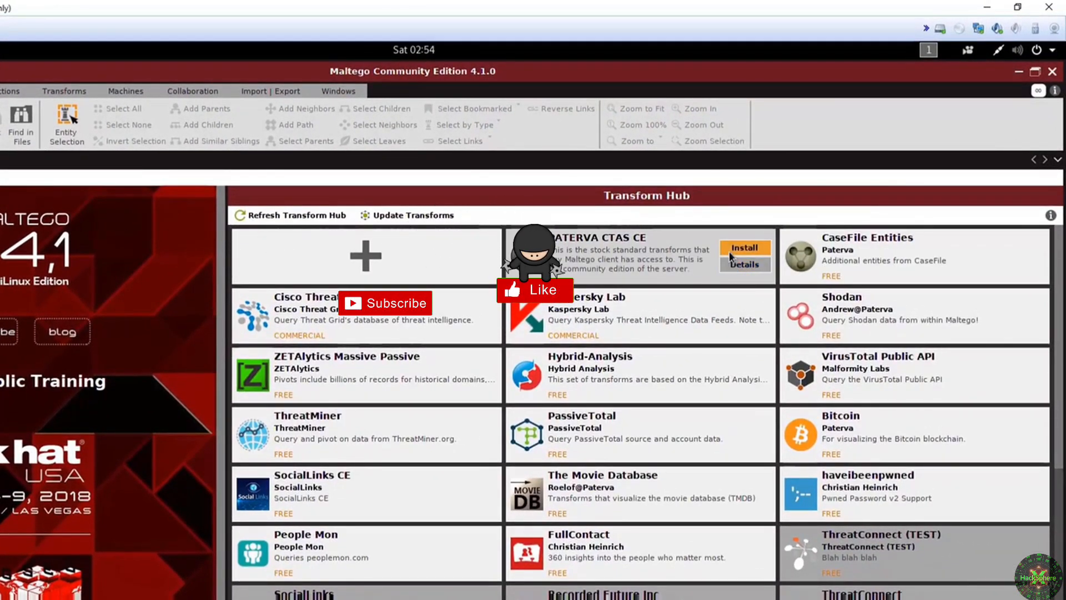
left_click(731, 254)
left_click(388, 417)
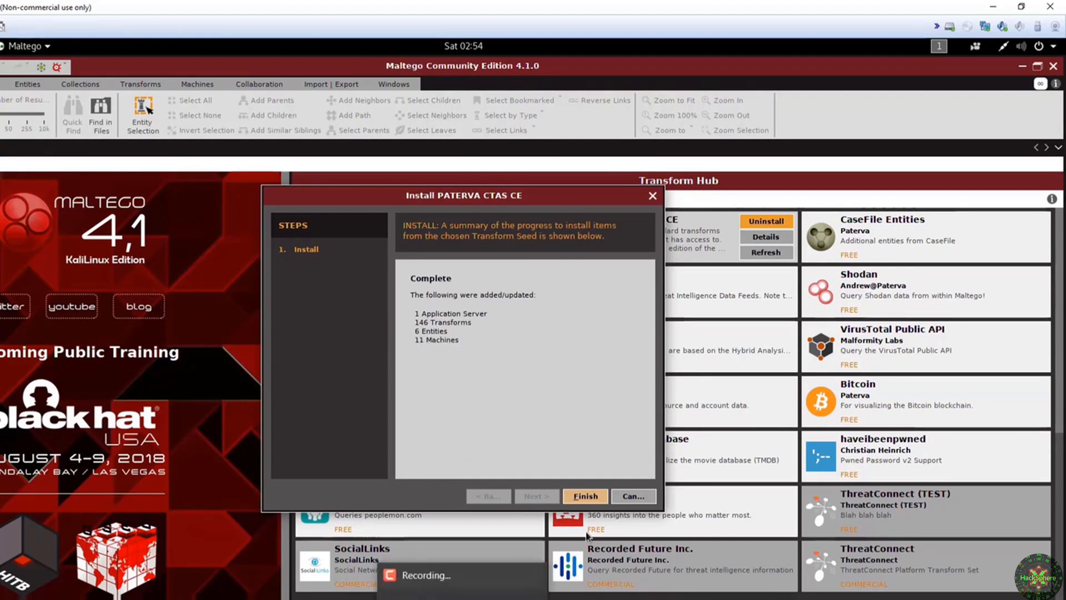
left_click(585, 495)
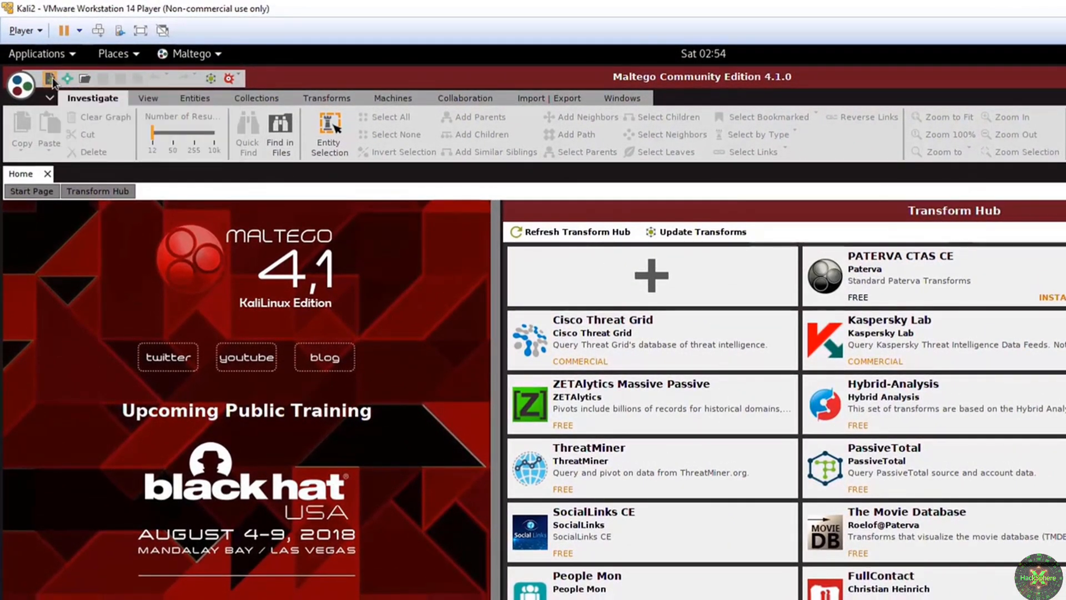
- Create a new graph and place a Domain entity from the recently used entities on it
left_click(51, 78)
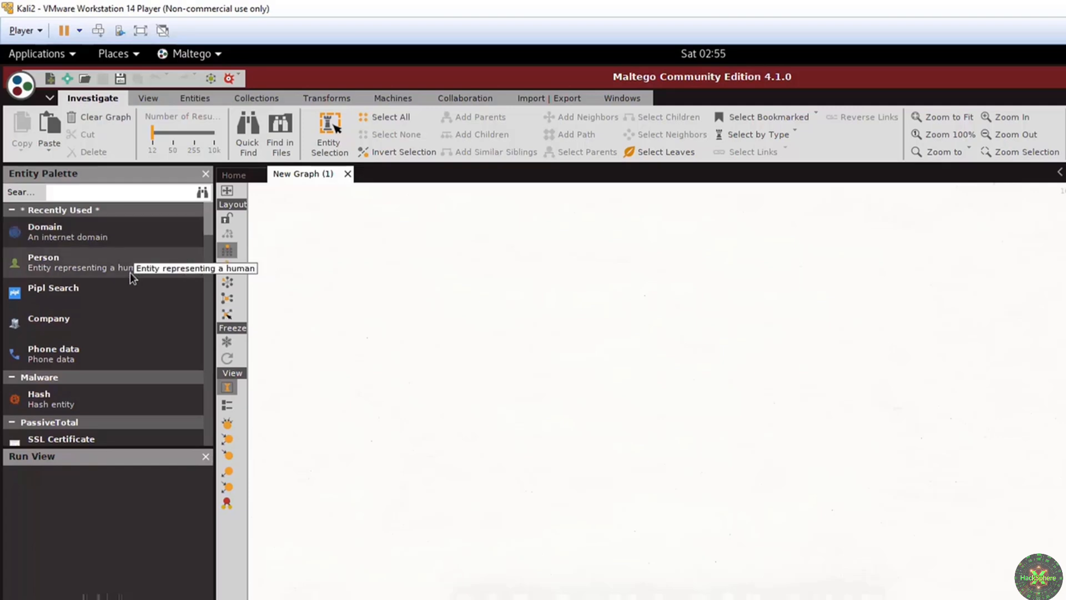
mouse_move(209, 226)
left_mouse_down()
mouse_move(210, 335)
mouse_move(211, 221)
left_mouse_up()
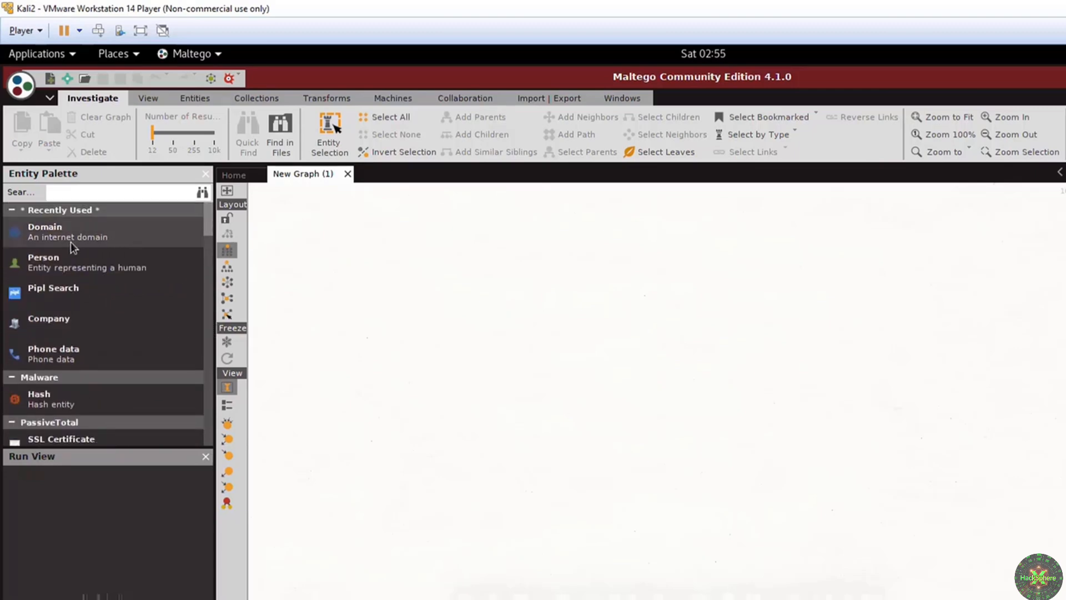
left_click_drag(53, 240, 532, 343)
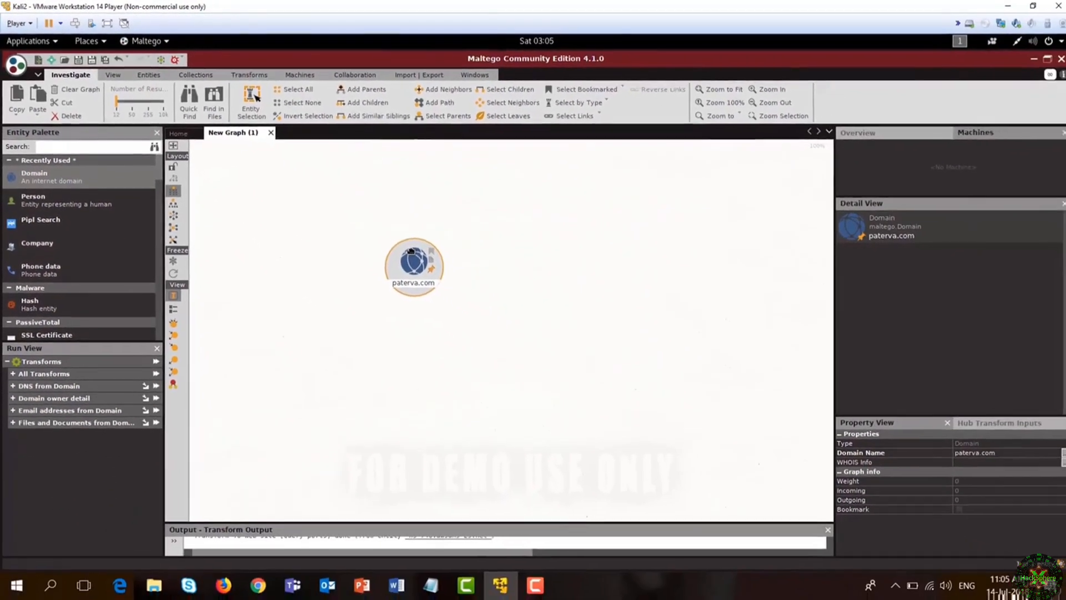
- Set the Domain entity's domain name to souq.com and run all transforms on it
double_click(411, 251)
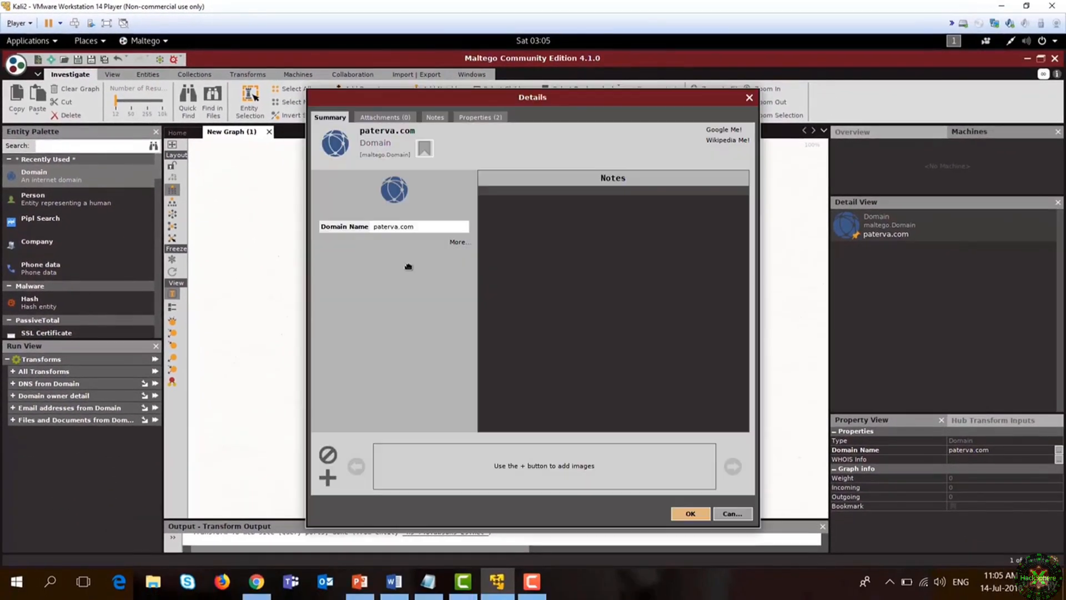
left_click(413, 228)
left_click_drag(413, 228, 361, 227)
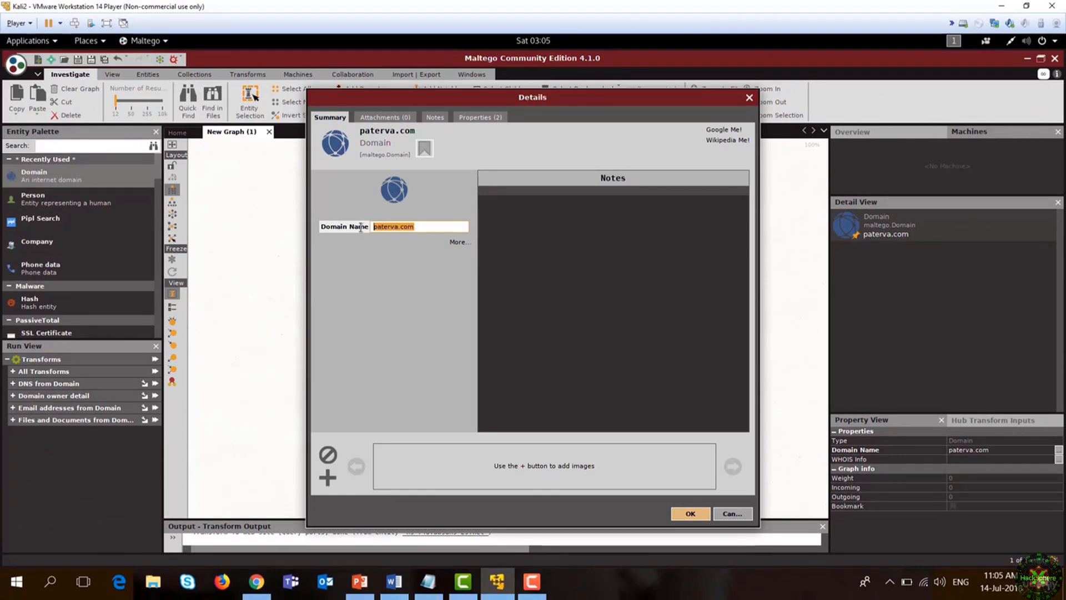
type("souq.com")
key("Return")
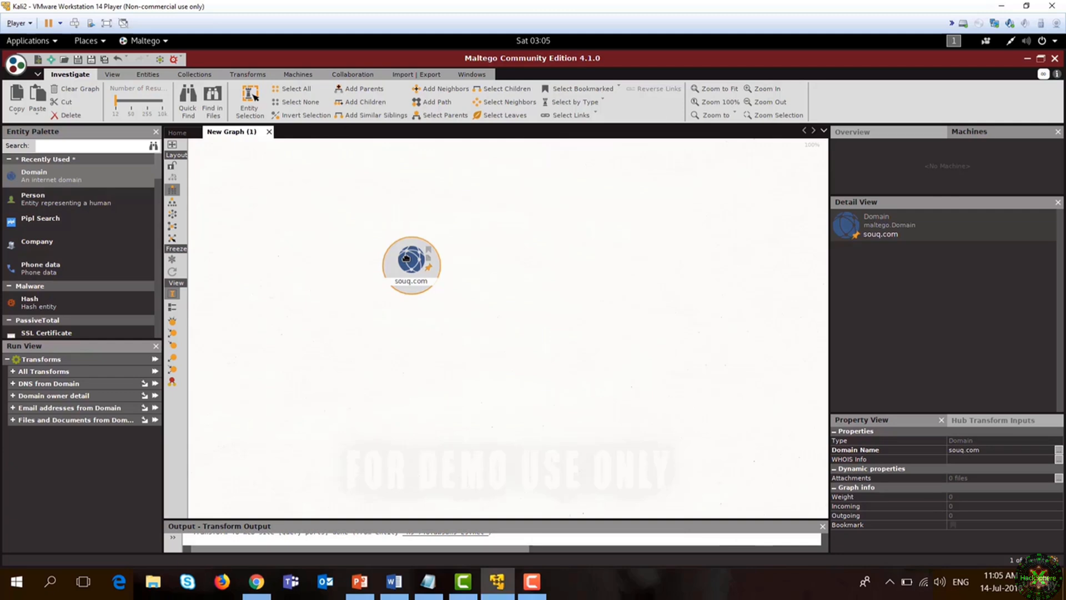
right_click(405, 258)
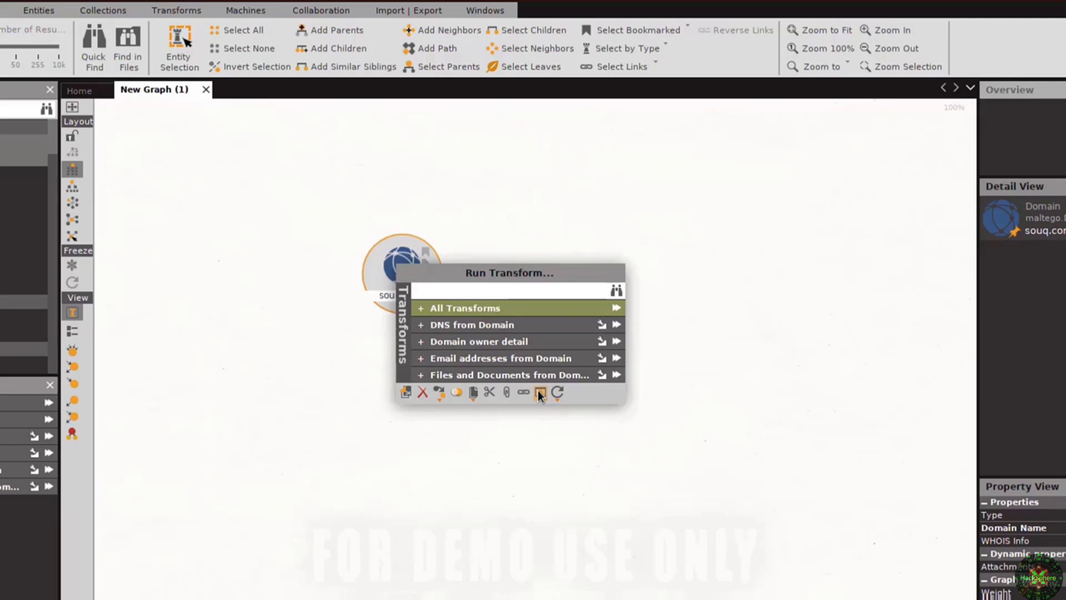
left_click(609, 307)
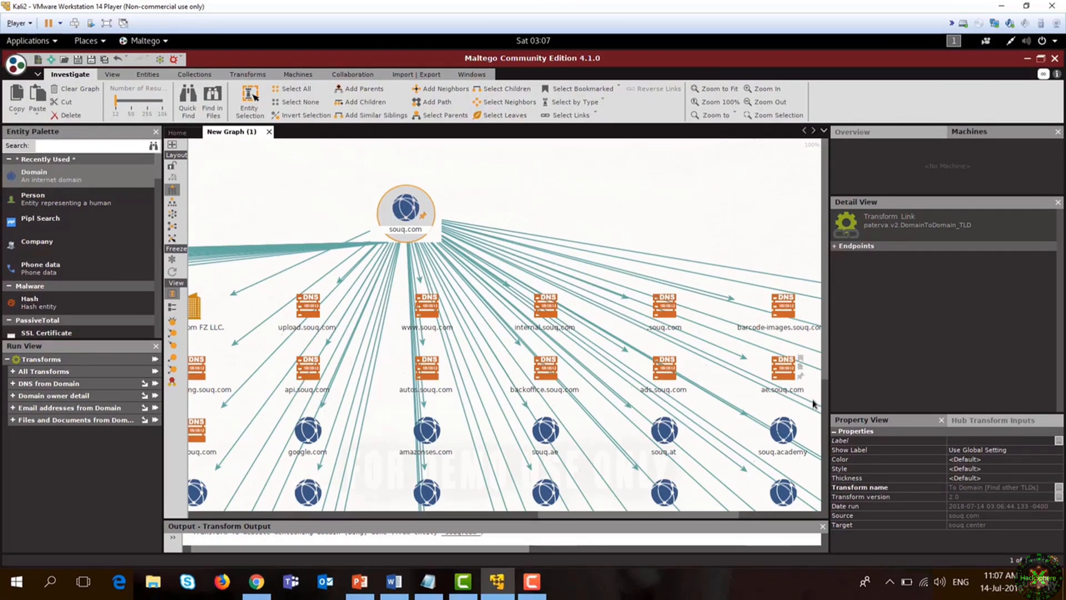
- Inspect the details of the Souq.com FZ LLC. company entity and the internal.souq.com DNS entity, including the latter's properties
mouse_move(825, 328)
left_mouse_down()
mouse_move(822, 460)
mouse_move(822, 327)
left_mouse_up()
mouse_move(715, 514)
left_mouse_down()
mouse_move(776, 515)
mouse_move(372, 498)
mouse_move(715, 498)
mouse_move(693, 497)
left_mouse_up()
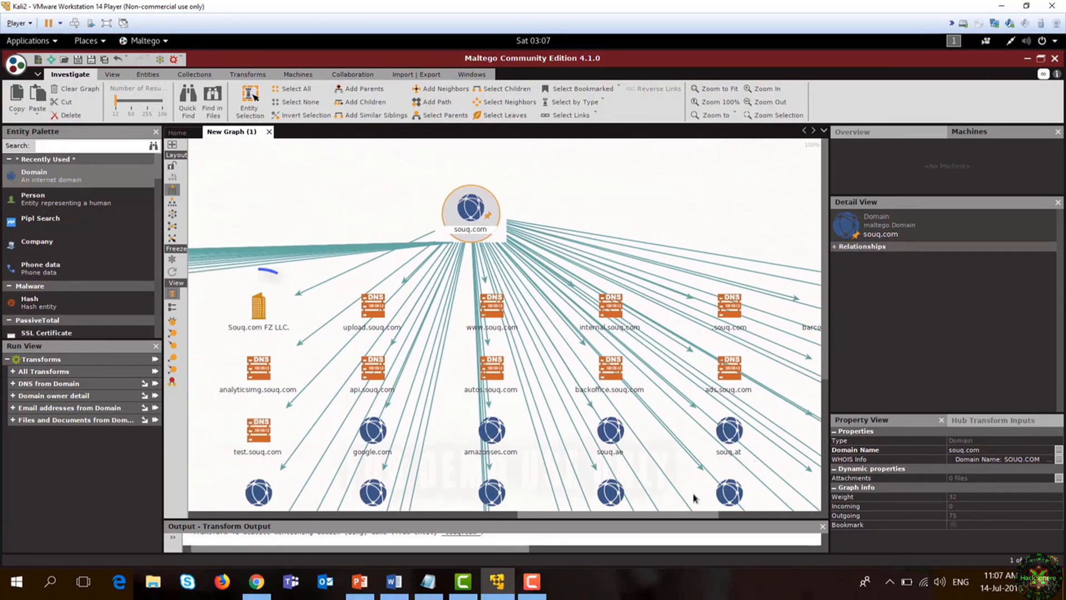
left_click(263, 309)
double_click(263, 309)
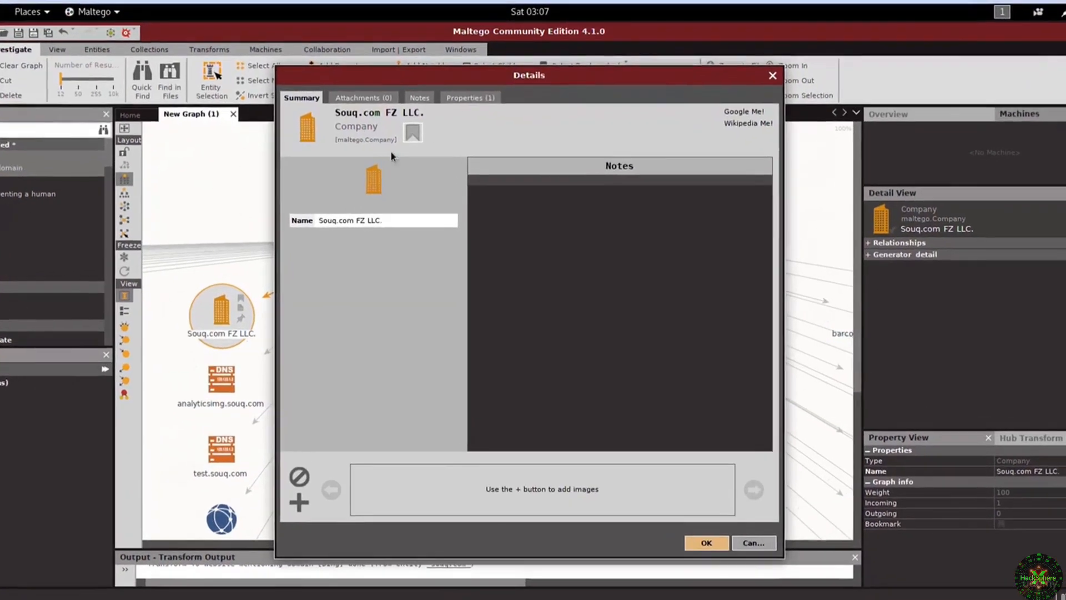
left_click(753, 543)
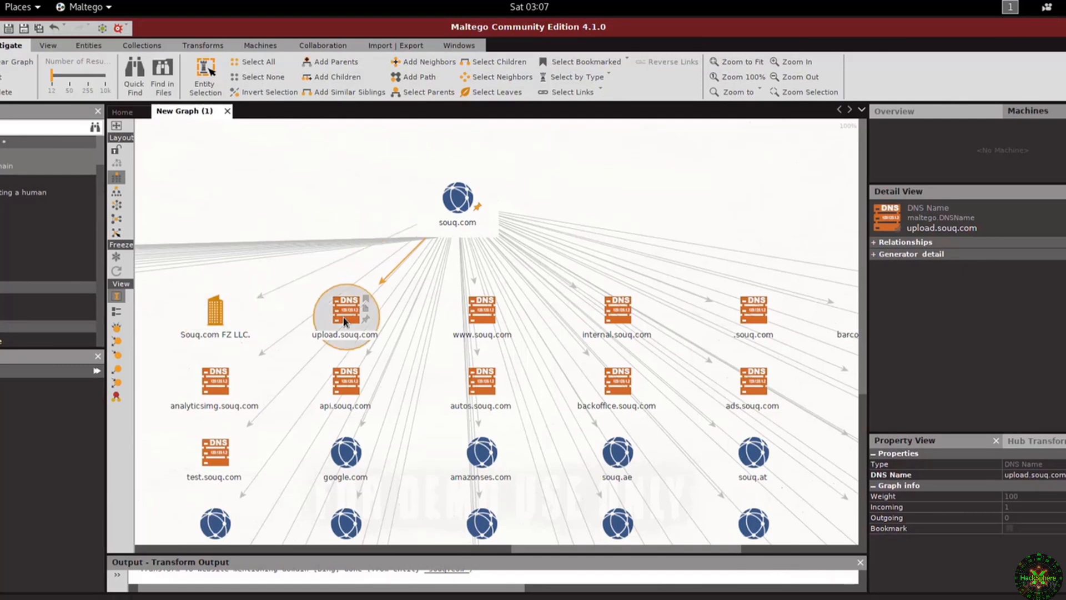
left_click(485, 308)
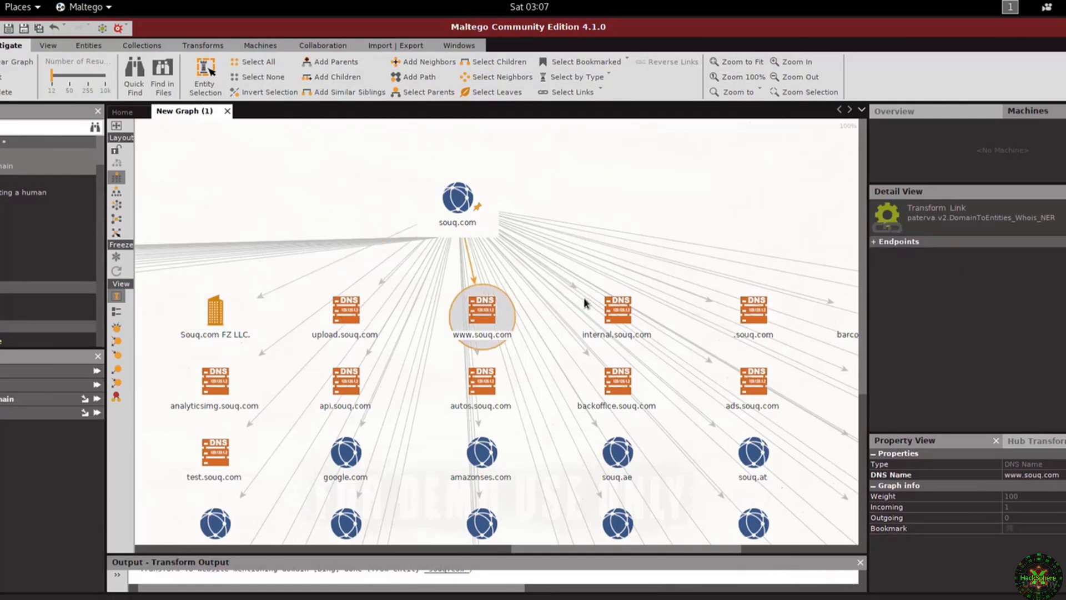
double_click(620, 312)
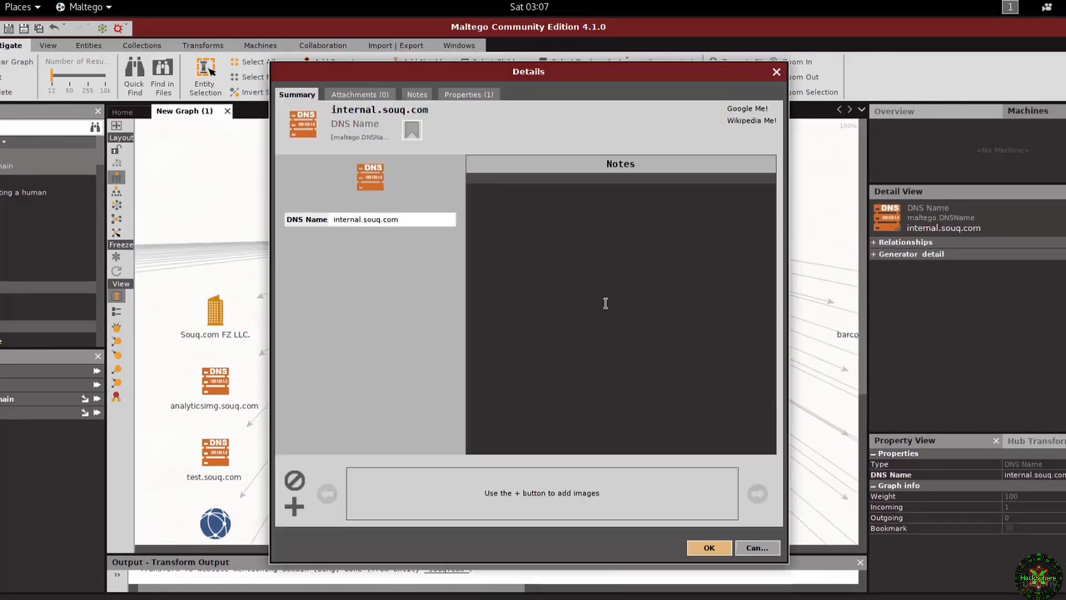
left_click(485, 94)
left_click(300, 95)
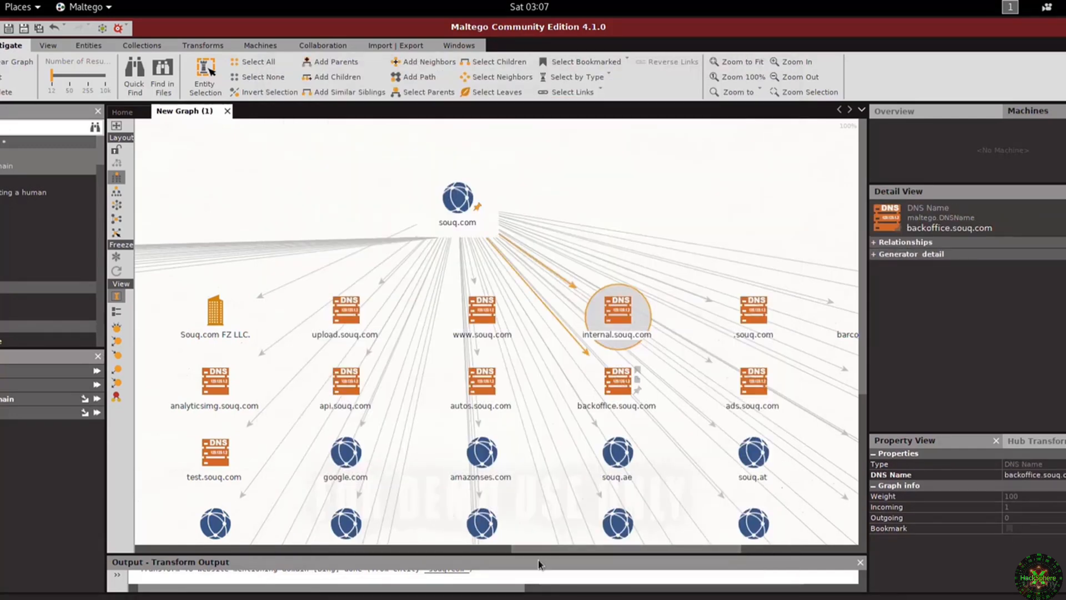
- Examine the remaining souq.com results across the graph, including the domain, e-mail, mail server, name server and person entities
left_click_drag(552, 549, 546, 550)
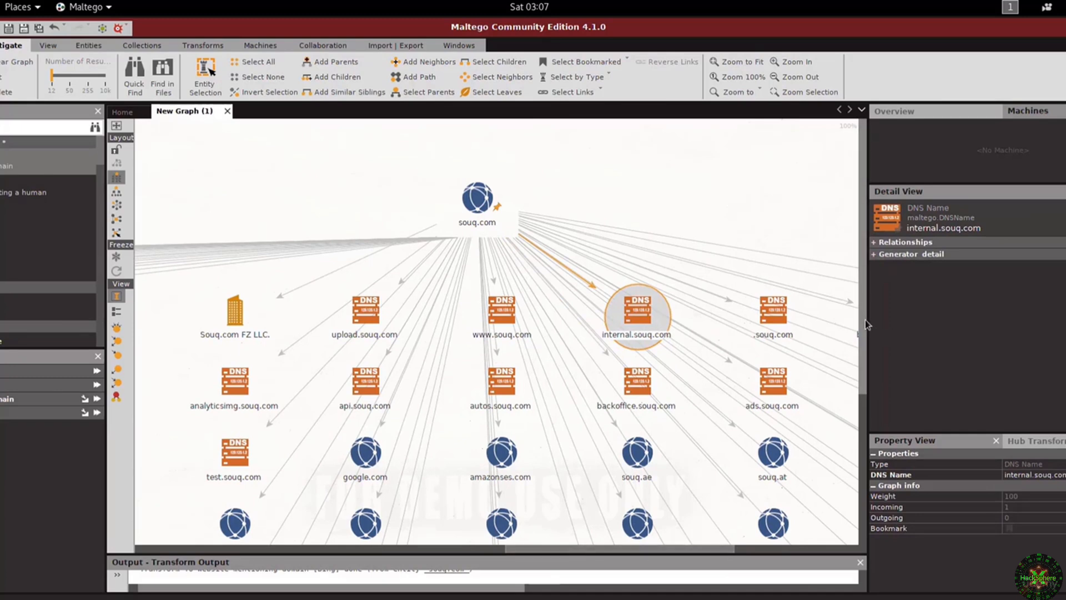
left_click_drag(864, 333, 861, 514)
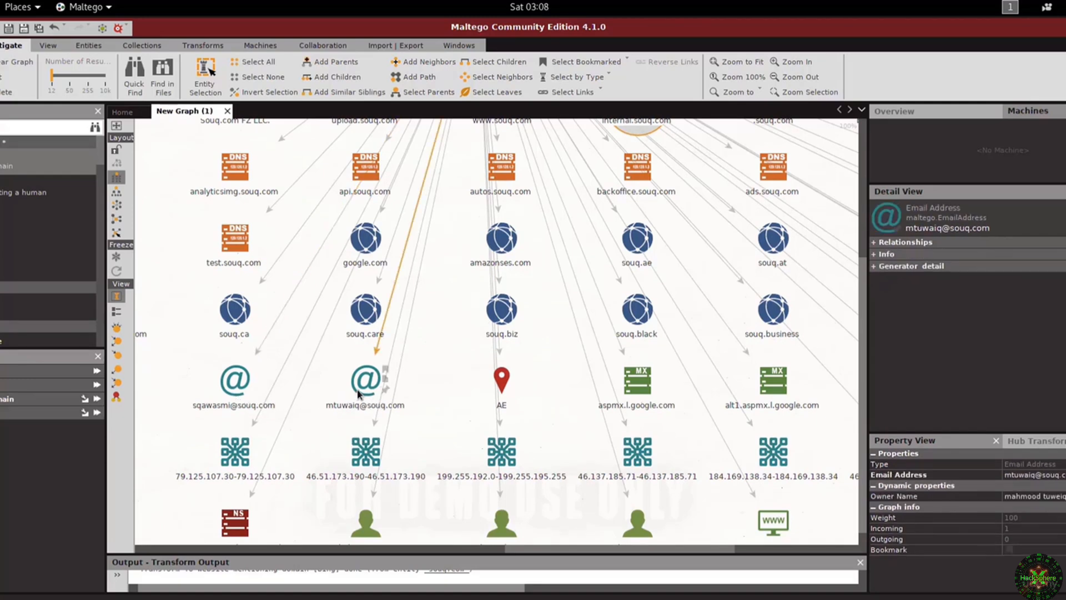
left_click_drag(566, 548, 862, 508)
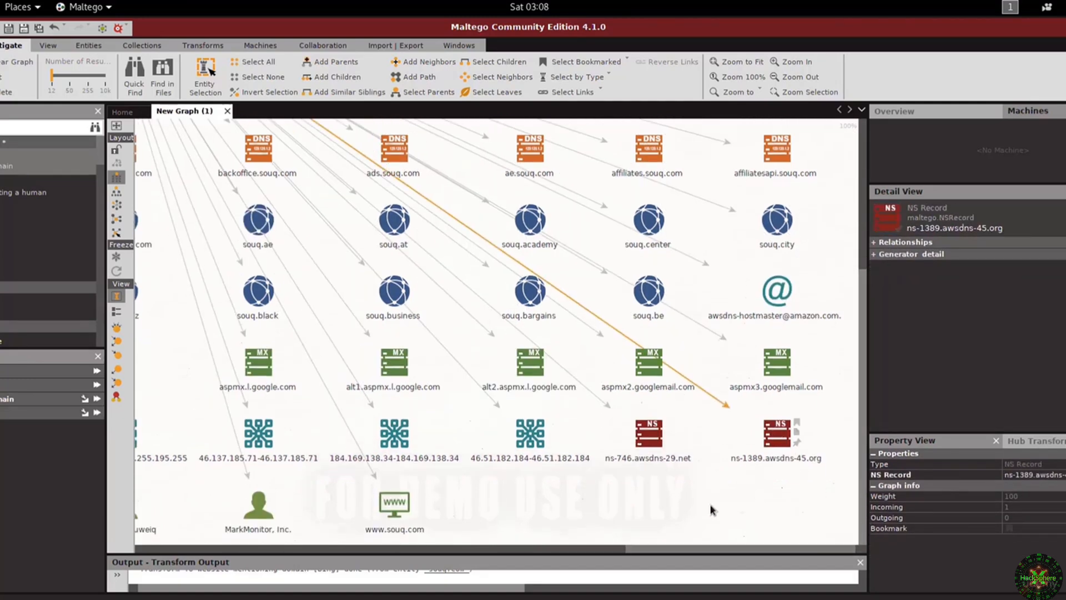
left_click_drag(700, 549, 579, 549)
left_click(308, 516)
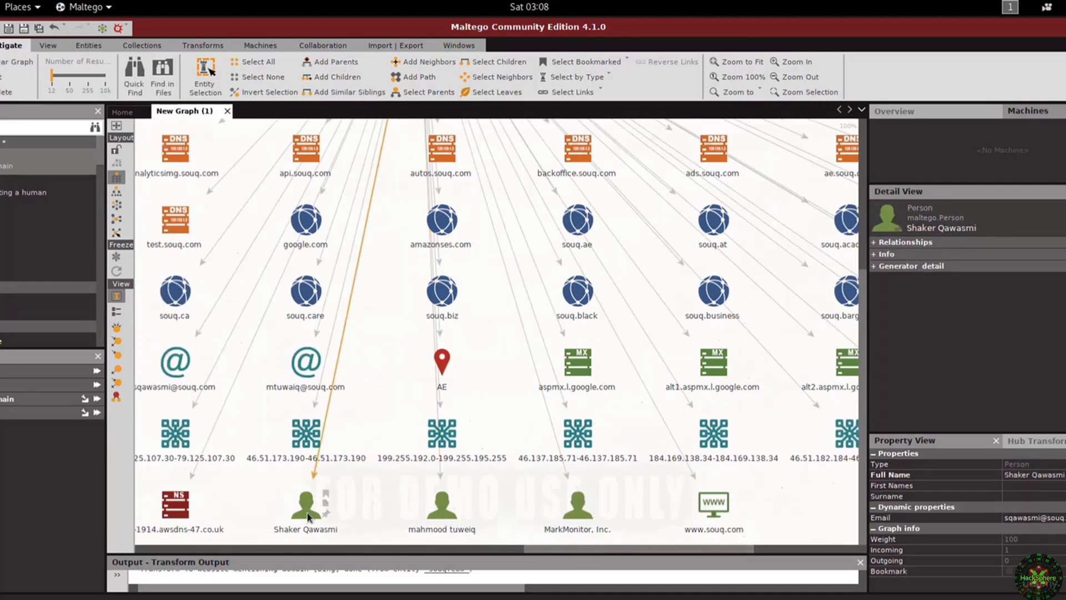
left_click_drag(543, 549, 514, 555)
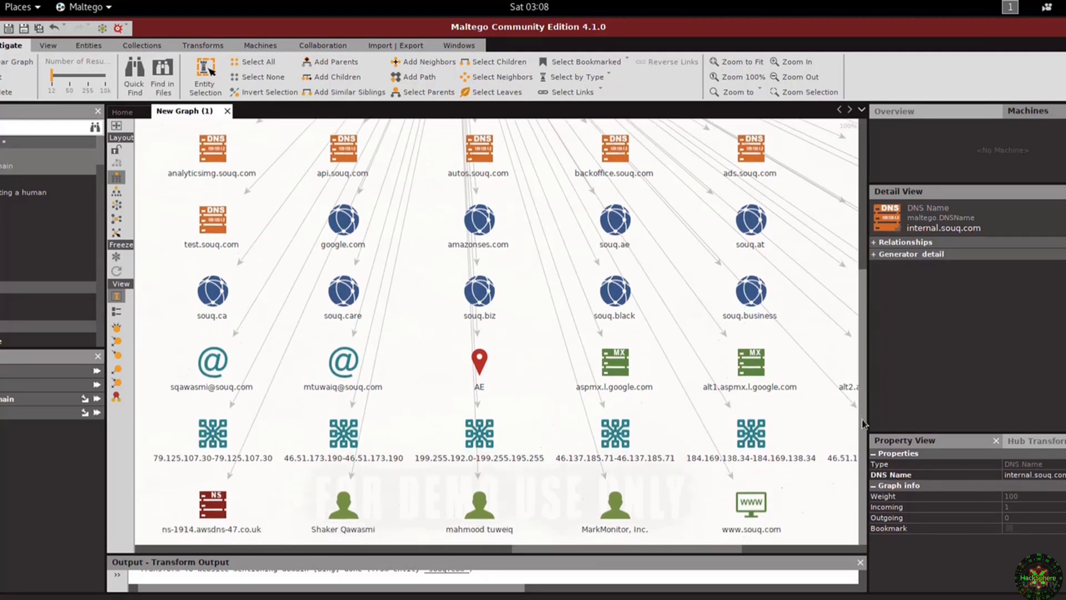
- Run the "Email addresses from Person" transforms on the person entity next to the ns-1914.awsdns-47.co.uk name server
left_click(342, 513)
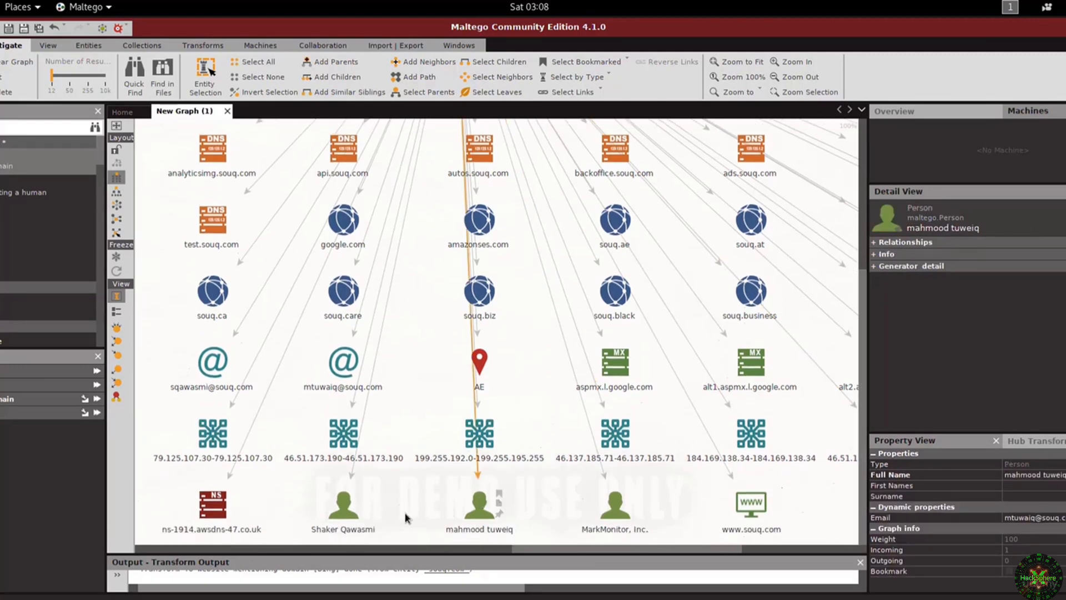
right_click(341, 517)
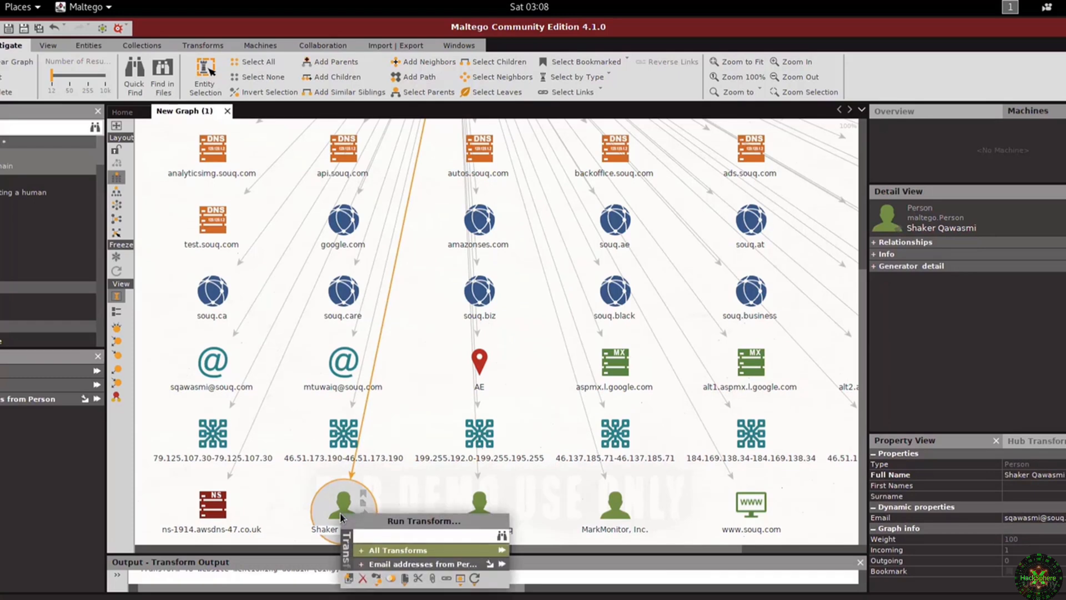
left_click(502, 564)
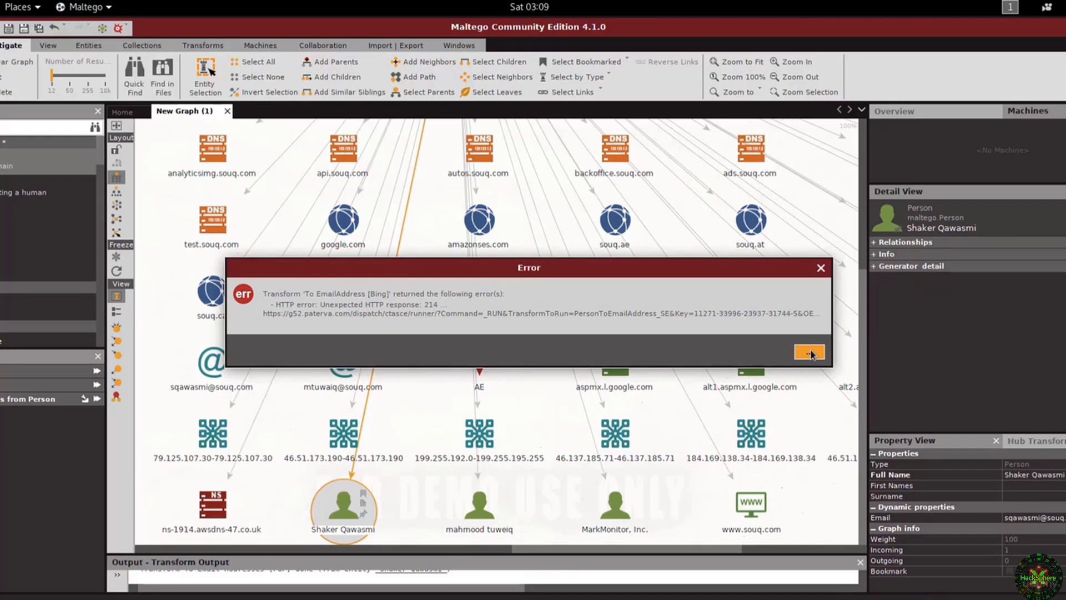
left_click(809, 351)
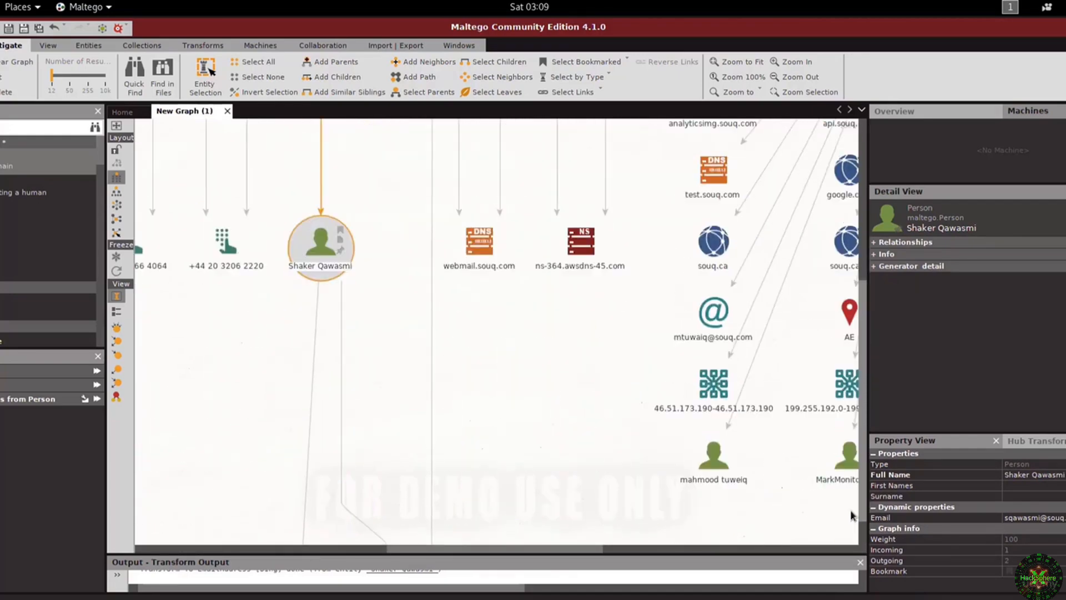
- Examine the e-mail address entities linked to the person and review the graph back up to the souq.com root
left_click_drag(582, 548, 568, 552)
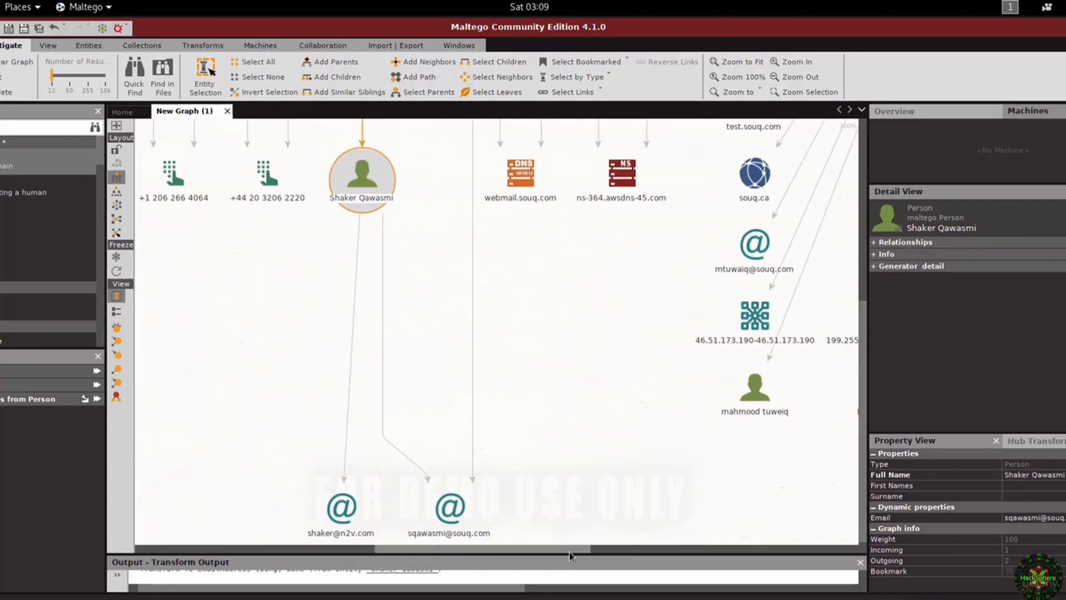
left_click(450, 514)
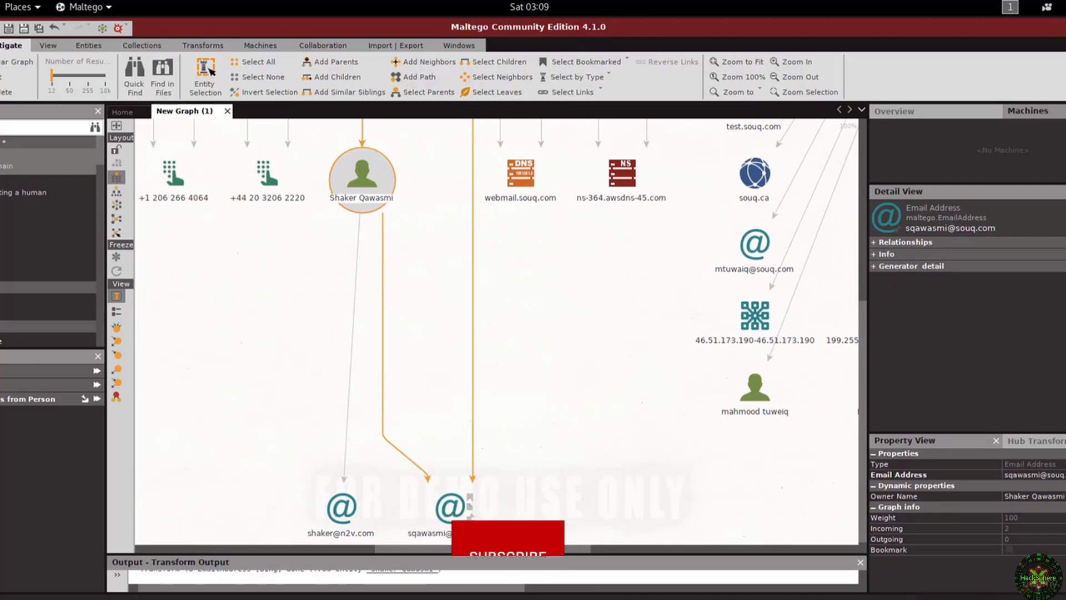
left_click_drag(540, 549, 700, 554)
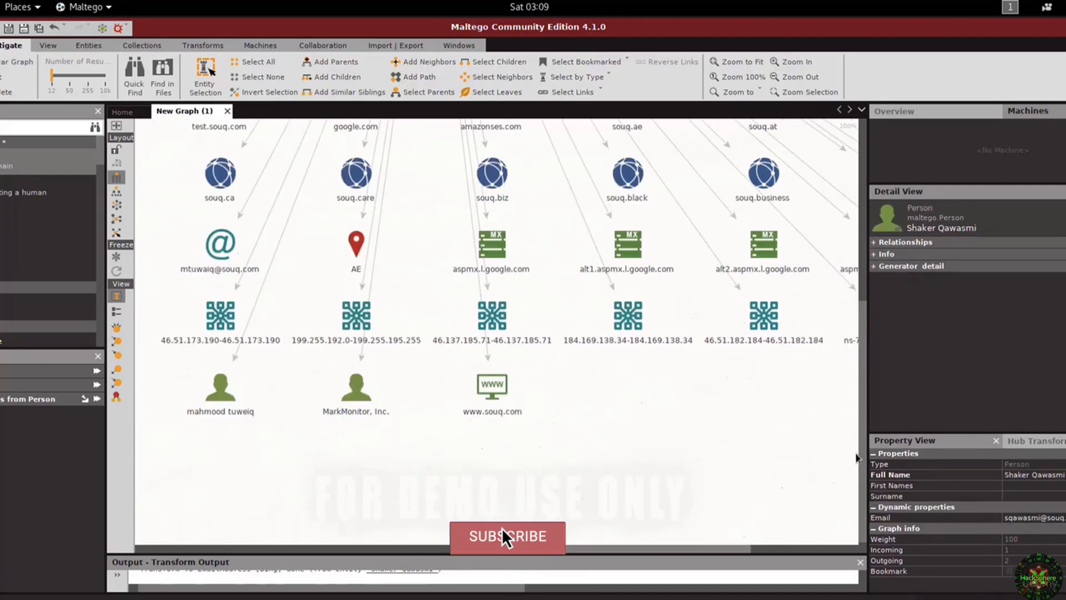
left_click_drag(857, 458, 869, 259)
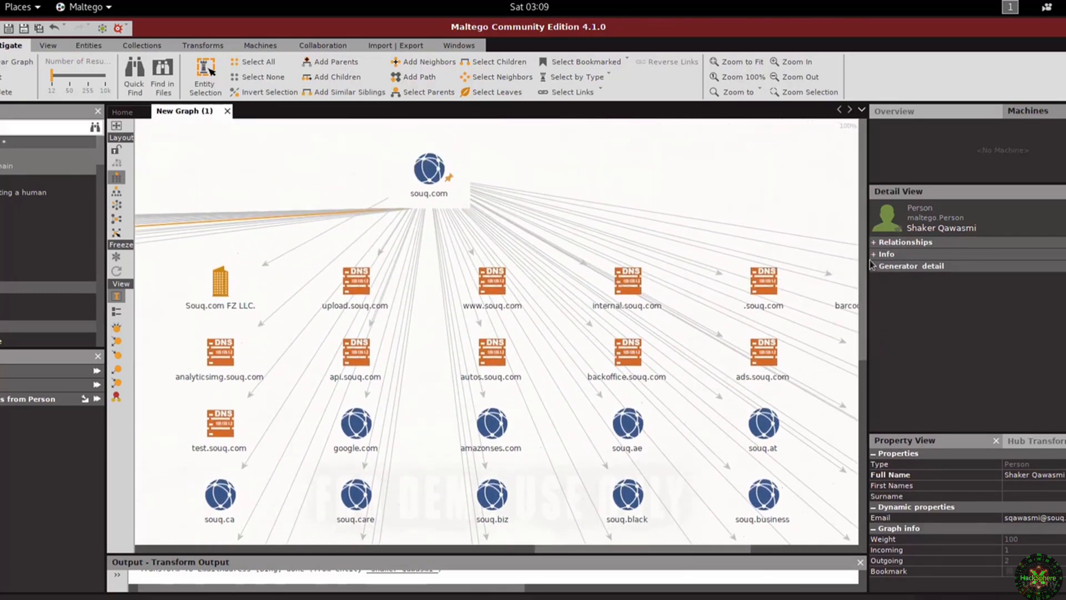